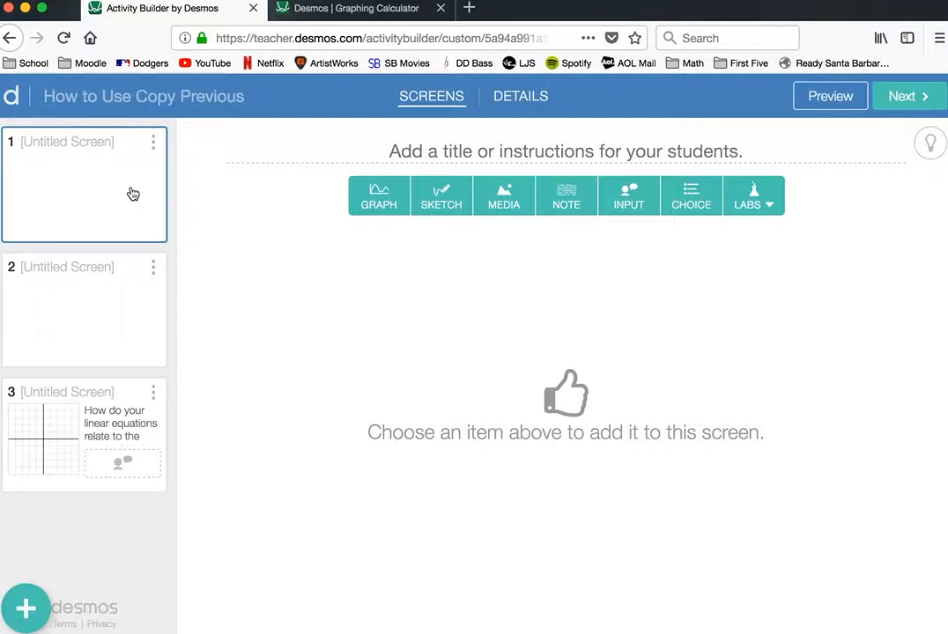
# - Add a graph to screens 1 and 2, and set screen 2's graph to Copy Previous
pyautogui.click(379, 195)
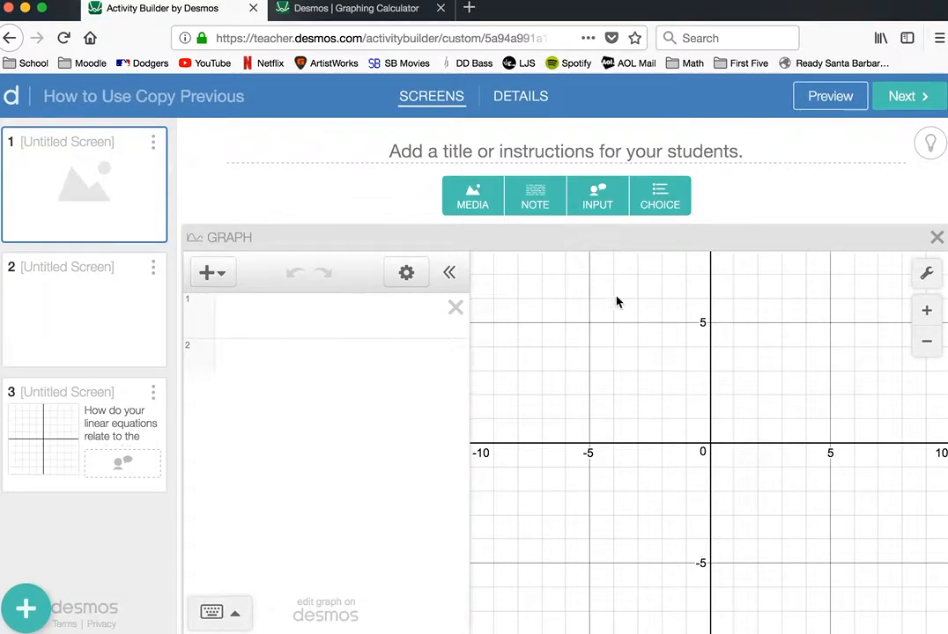
pyautogui.click(137, 312)
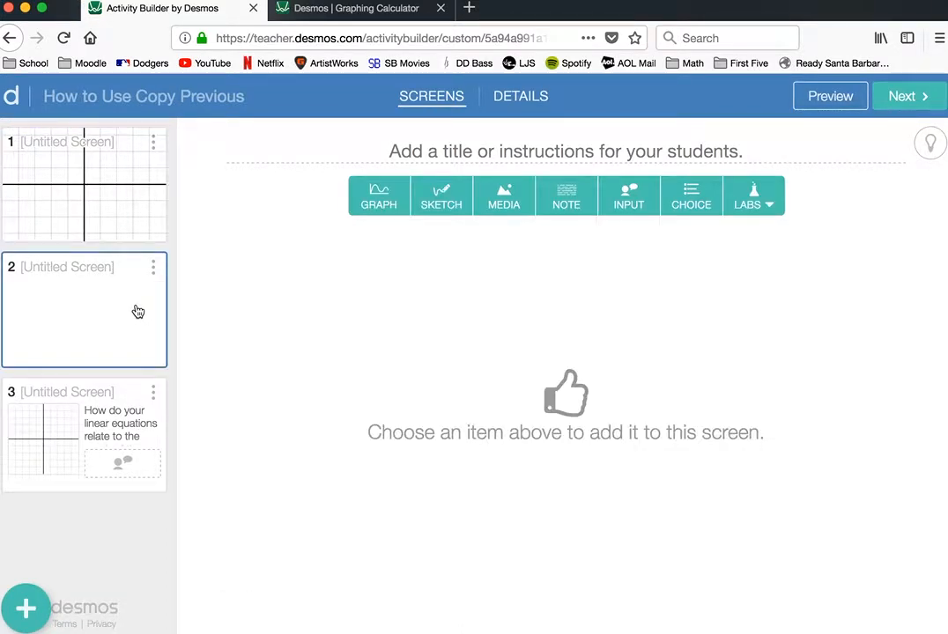
pyautogui.click(385, 192)
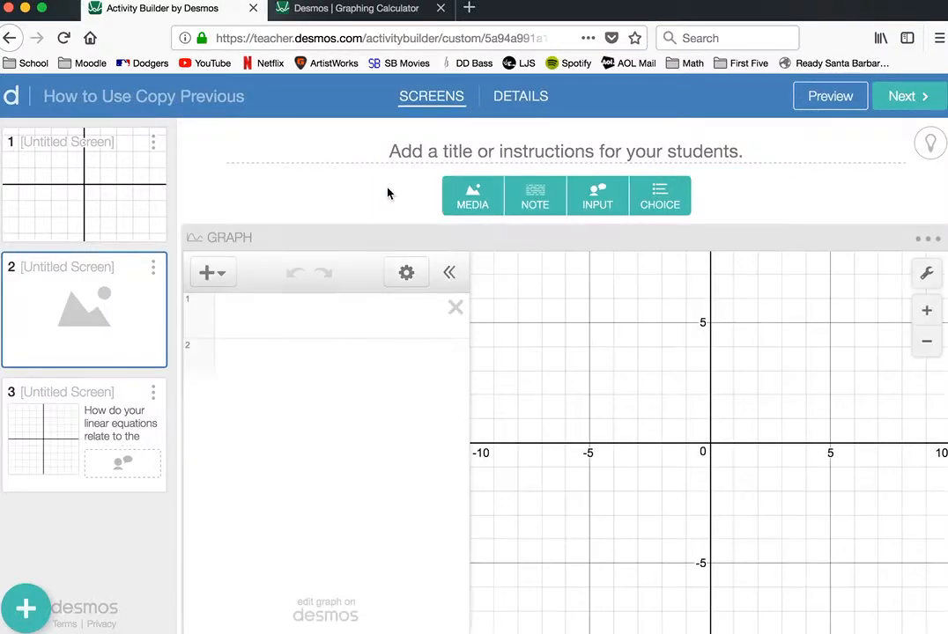
pyautogui.click(927, 243)
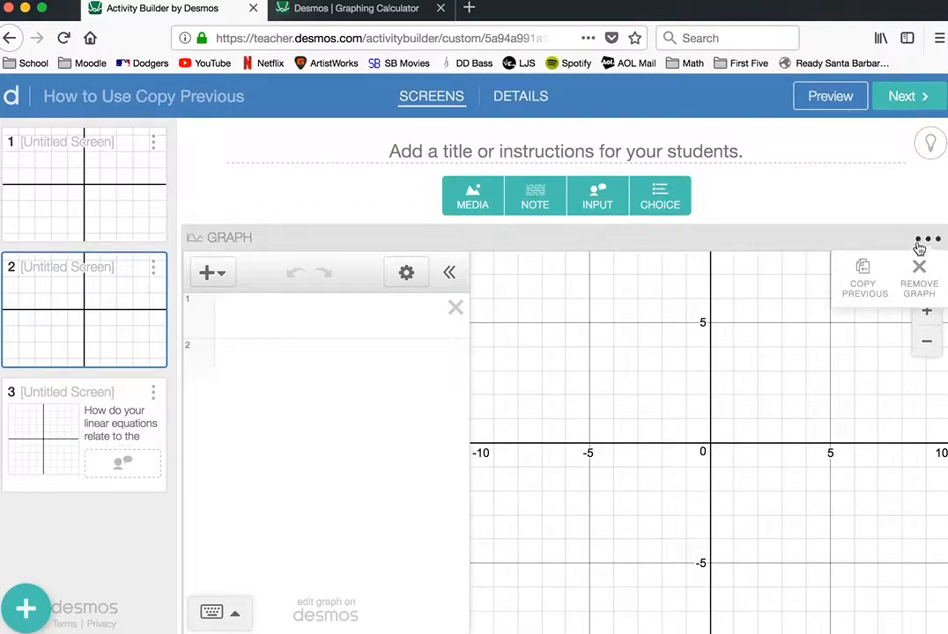
pyautogui.click(864, 278)
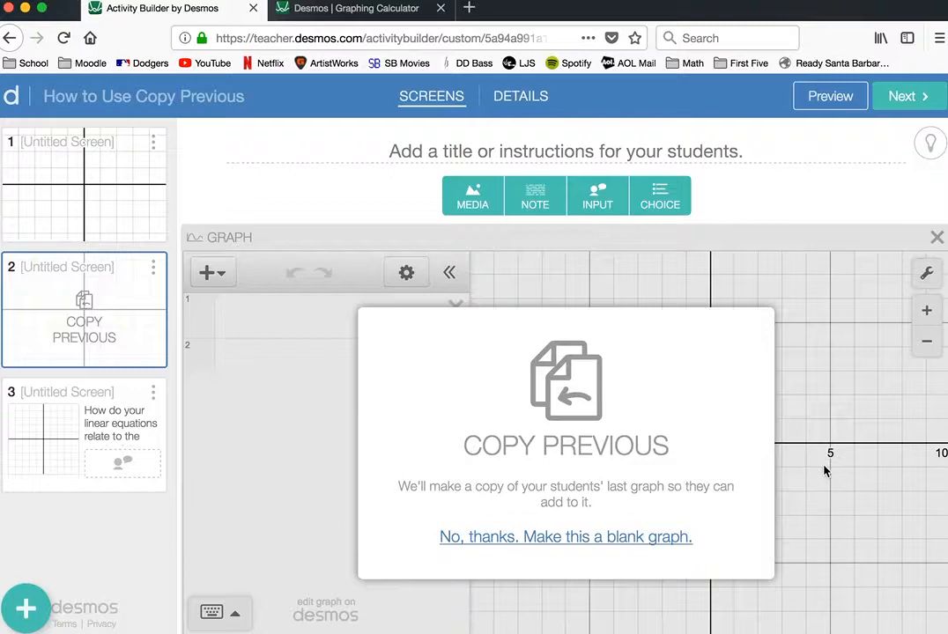
# - Open the student preview from screen 1 and graph the lines y = x + 3 and y = x - 4
pyautogui.click(106, 205)
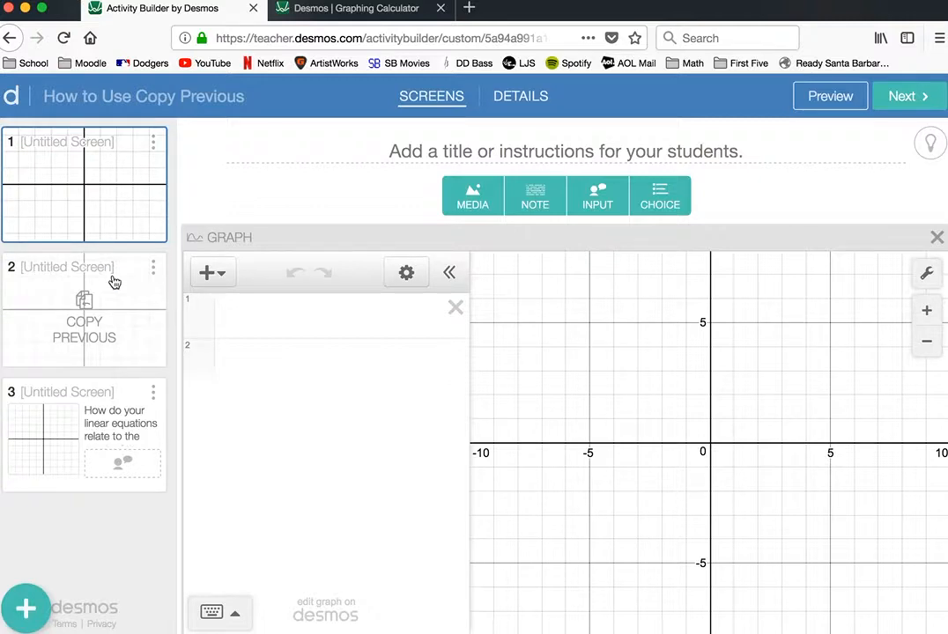
pyautogui.click(843, 98)
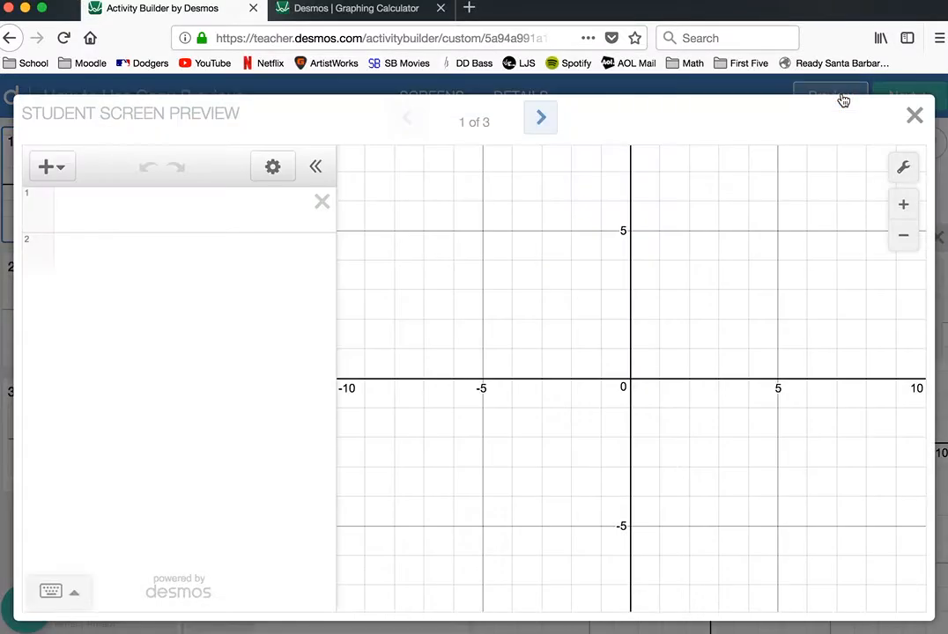
pyautogui.click(182, 209)
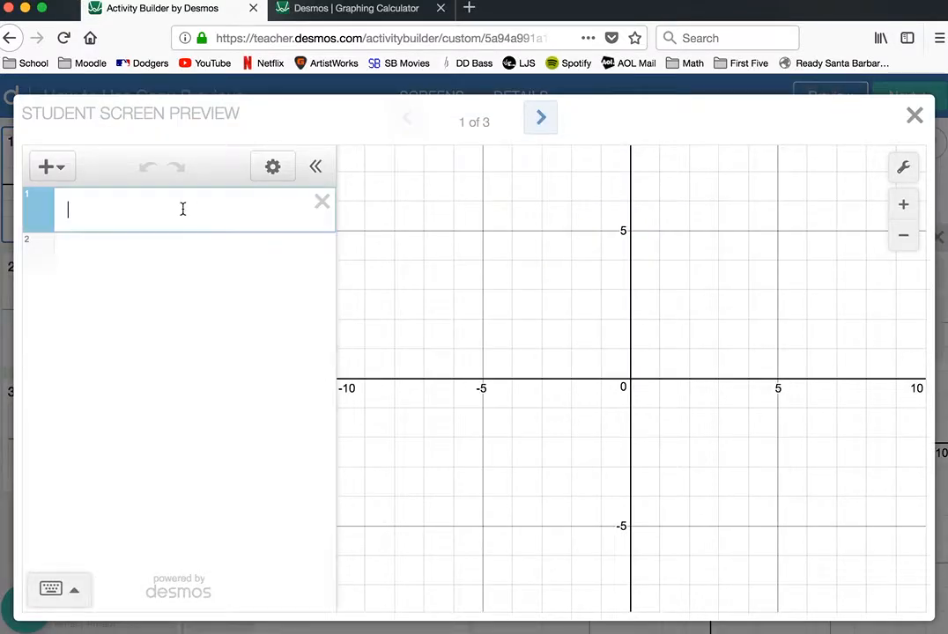
pyautogui.write('y')
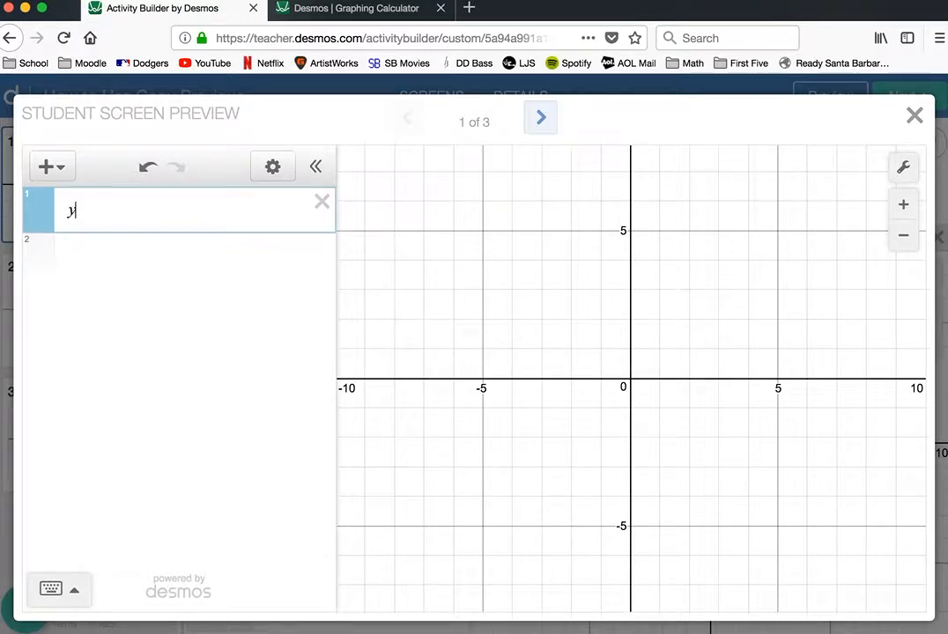
pyautogui.write('=x')
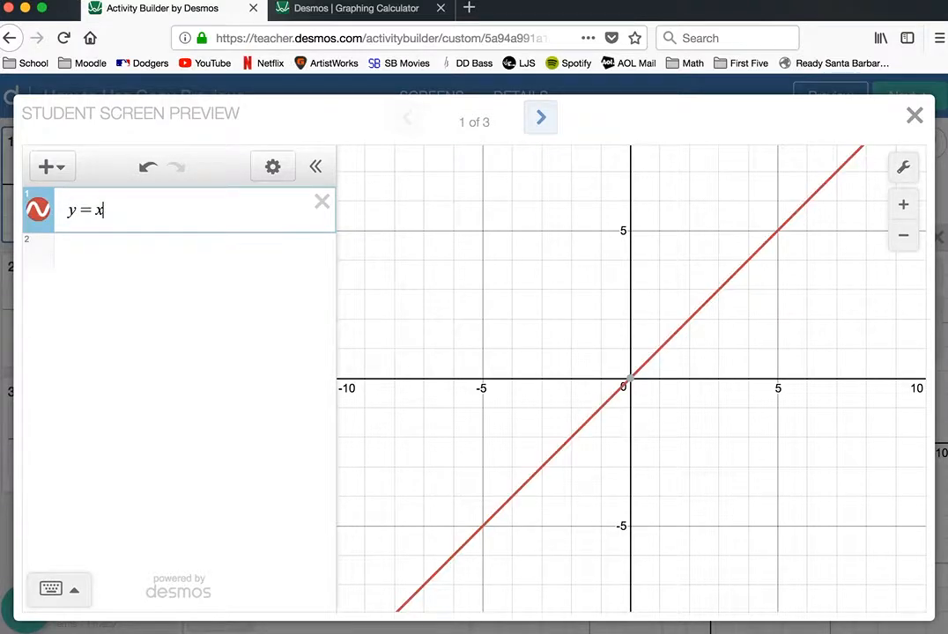
pyautogui.write('+3')
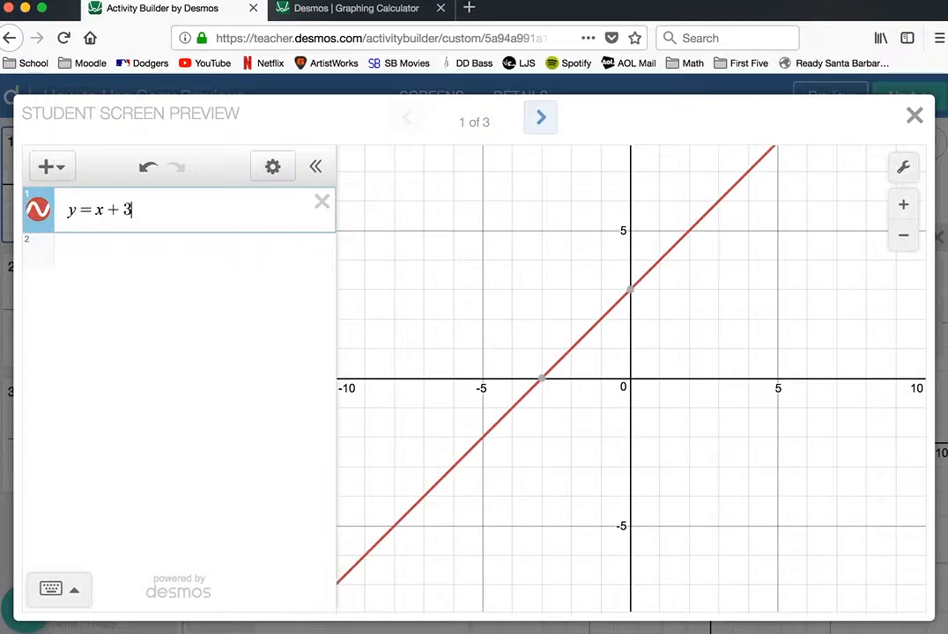
pyautogui.click(171, 252)
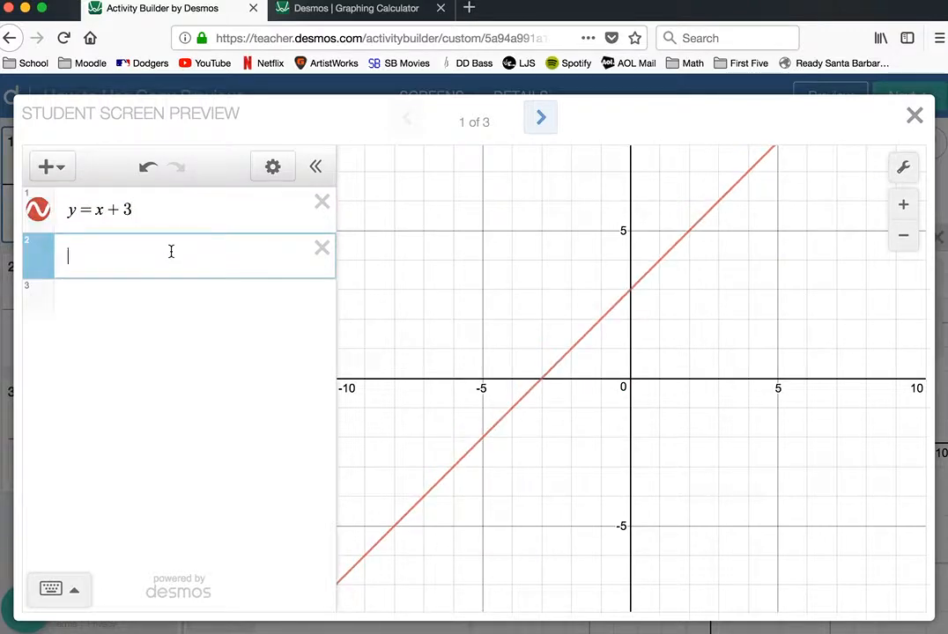
pyautogui.write('y=')
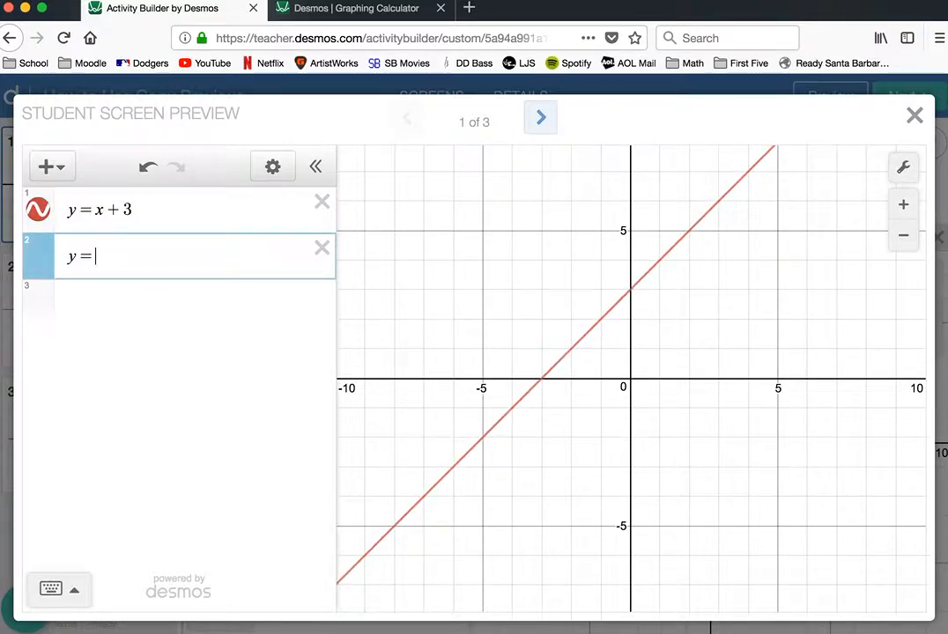
pyautogui.write('x')
pyautogui.write('-4')
# - Graph the parabola y = (x - 4)(x + 3) as the third expression in the student preview
pyautogui.click(158, 296)
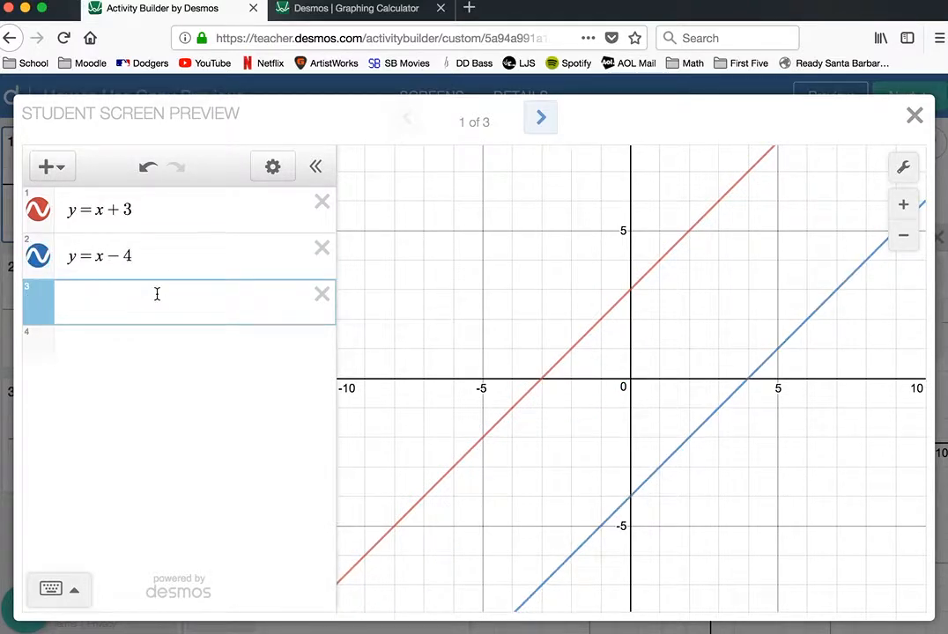
pyautogui.write('y=')
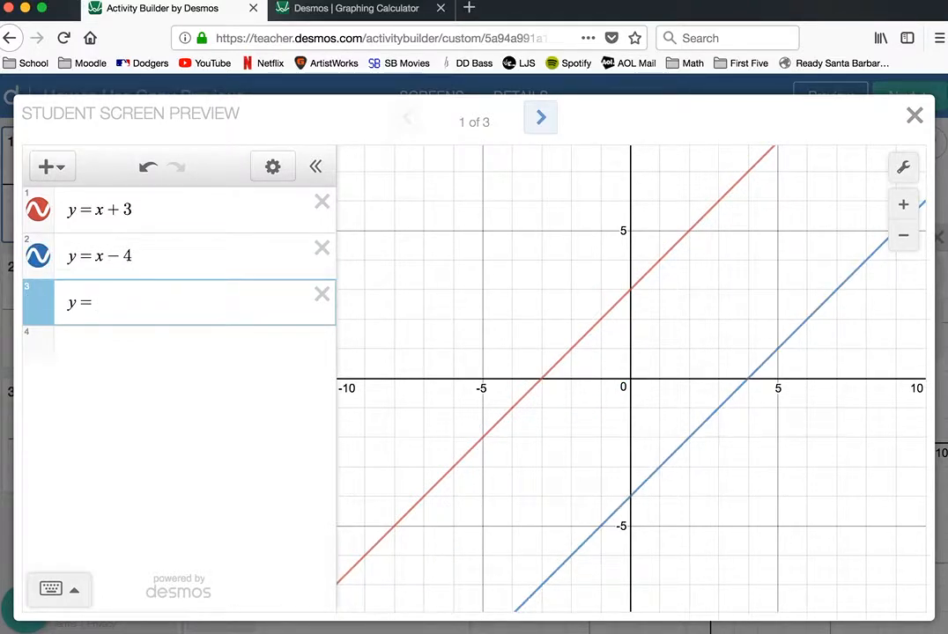
pyautogui.write('(x-4)')
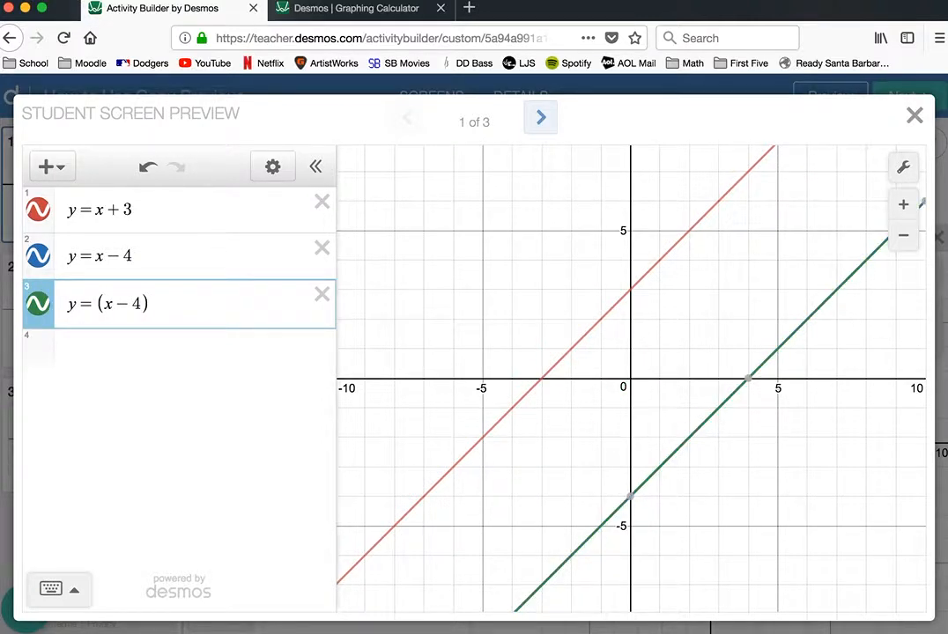
pyautogui.write('x+3')
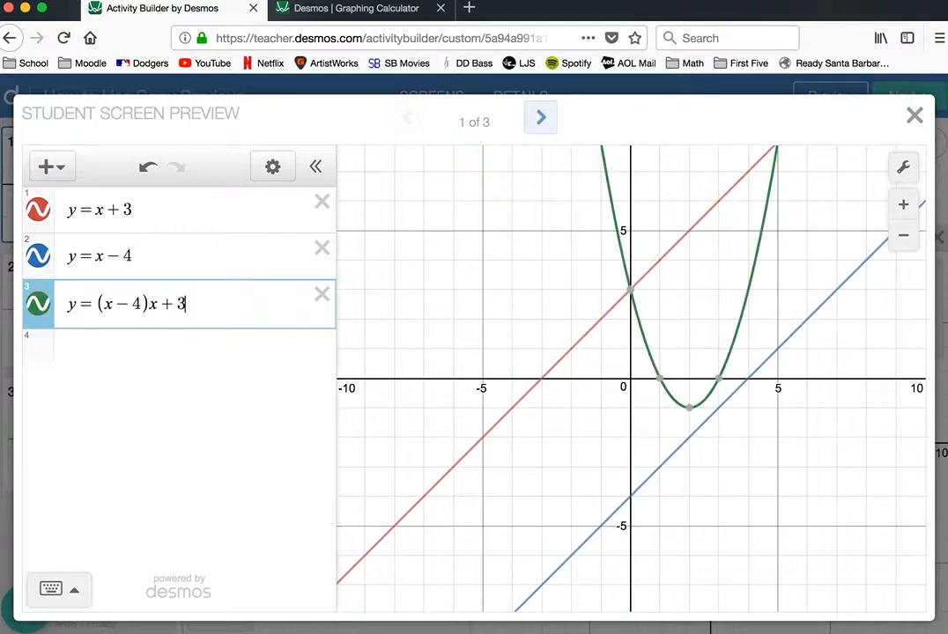
pyautogui.click(152, 303)
pyautogui.write('(')
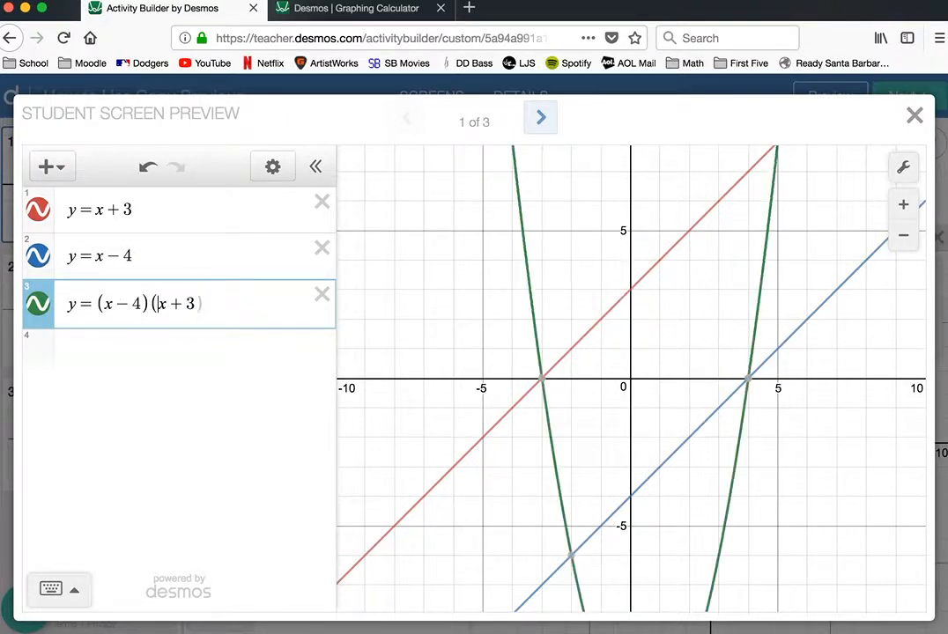
pyautogui.click(213, 303)
# - View the whole parabola, check the copied graph on preview screen 2, and close the preview
pyautogui.scroll(-3, 637, 400)
pyautogui.scroll(-2, 637, 402)
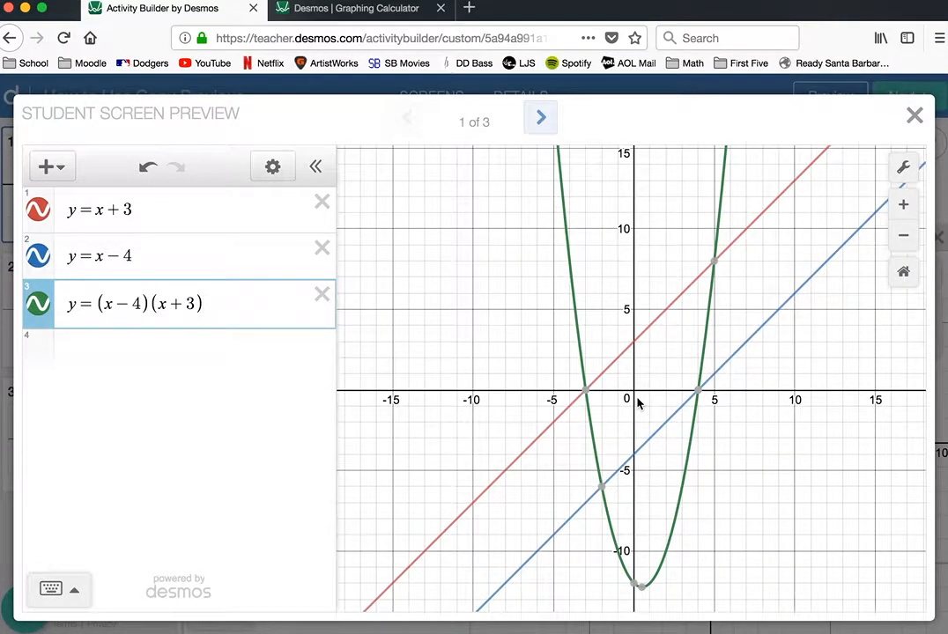
pyautogui.click(543, 121)
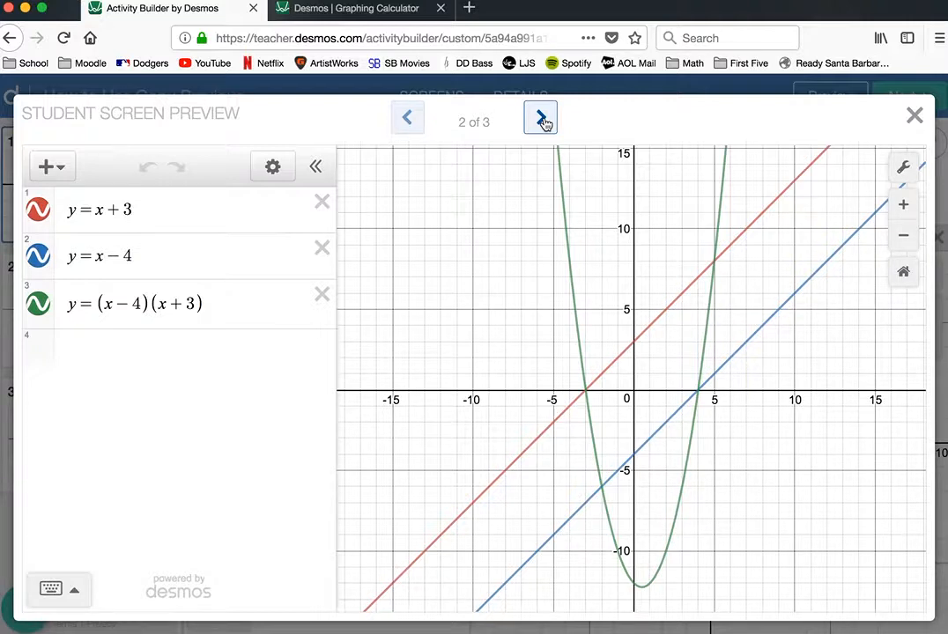
pyautogui.click(915, 118)
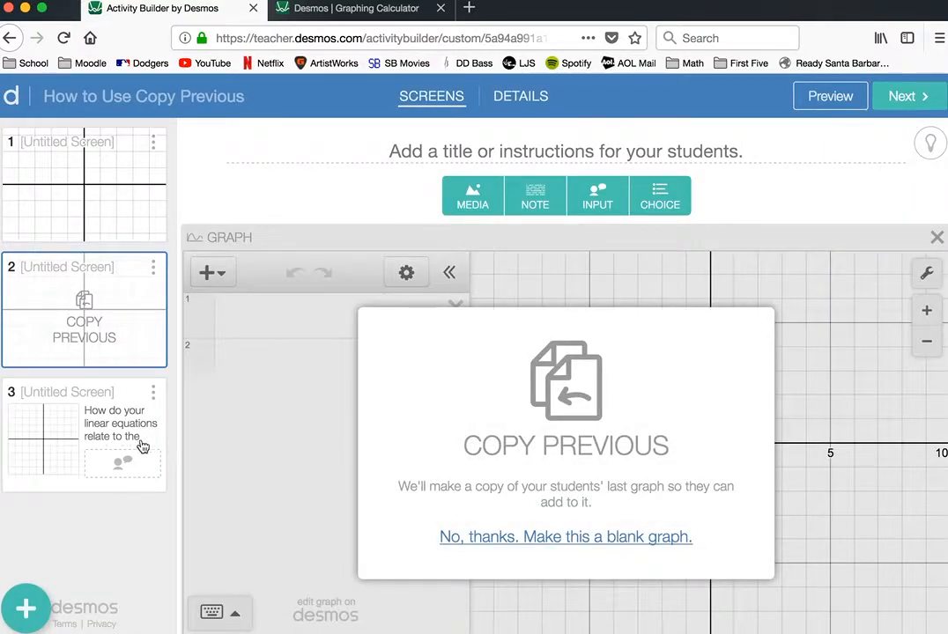
# - Set the graph on screen 3 to Copy Previous
pyautogui.click(135, 434)
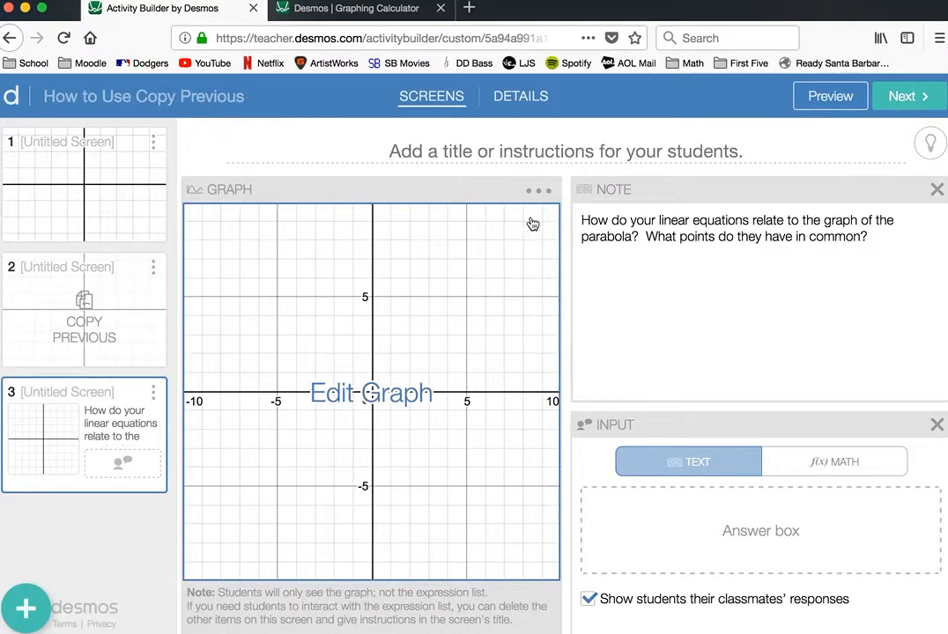
pyautogui.click(542, 190)
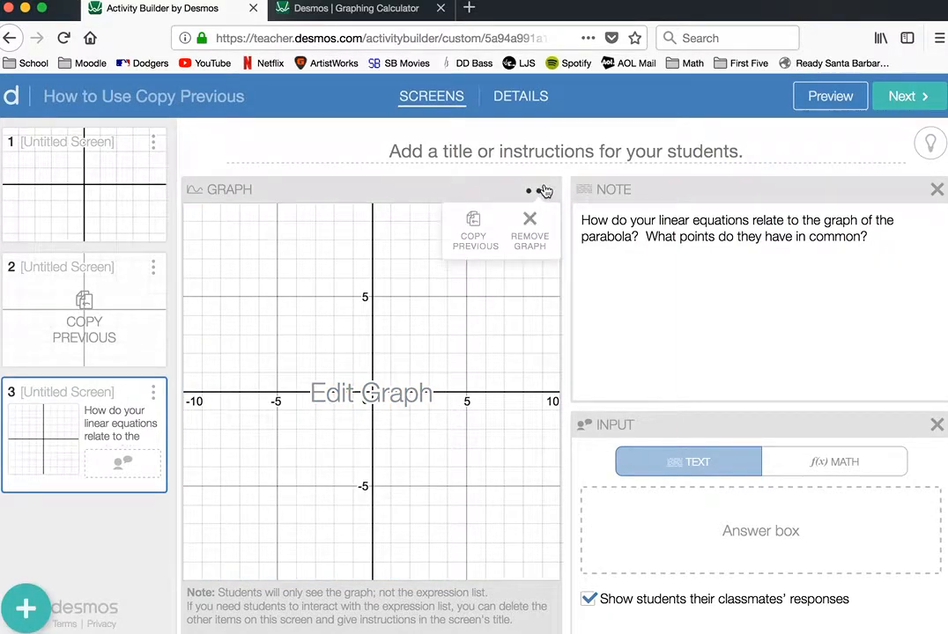
pyautogui.click(483, 226)
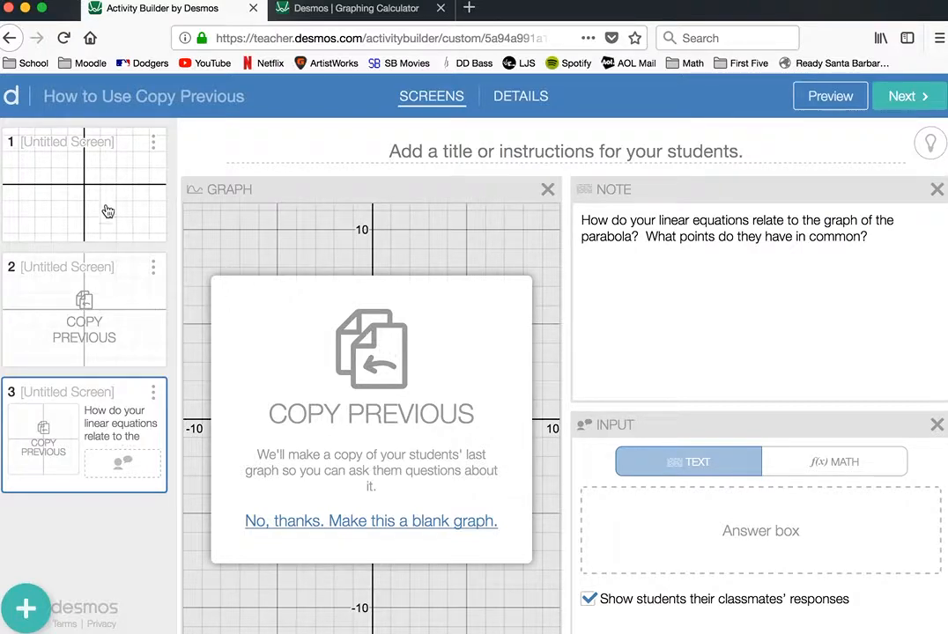
# - Add a note and a text input component beside the copied graph on screen 2
pyautogui.click(127, 301)
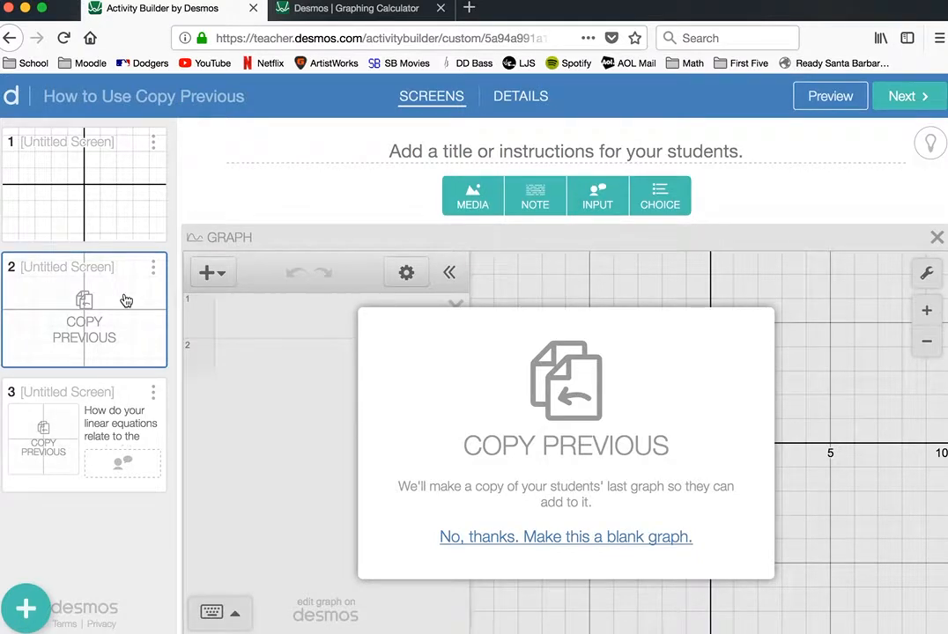
pyautogui.click(533, 203)
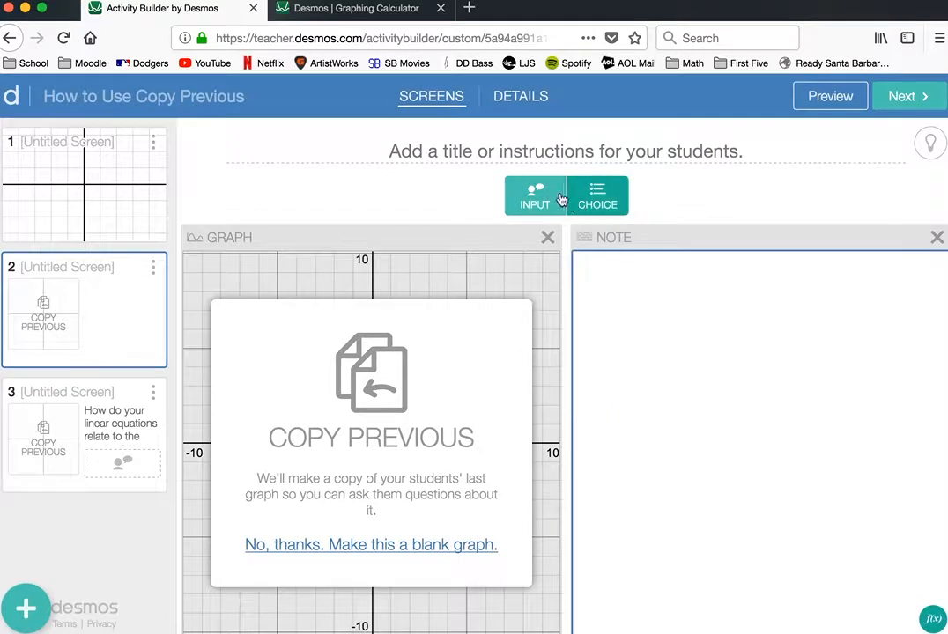
pyautogui.click(543, 197)
# - Write "What do you notice about the lines?" and "What do you notice about the parabola?" on separate lines in screen 2's note
pyautogui.click(623, 225)
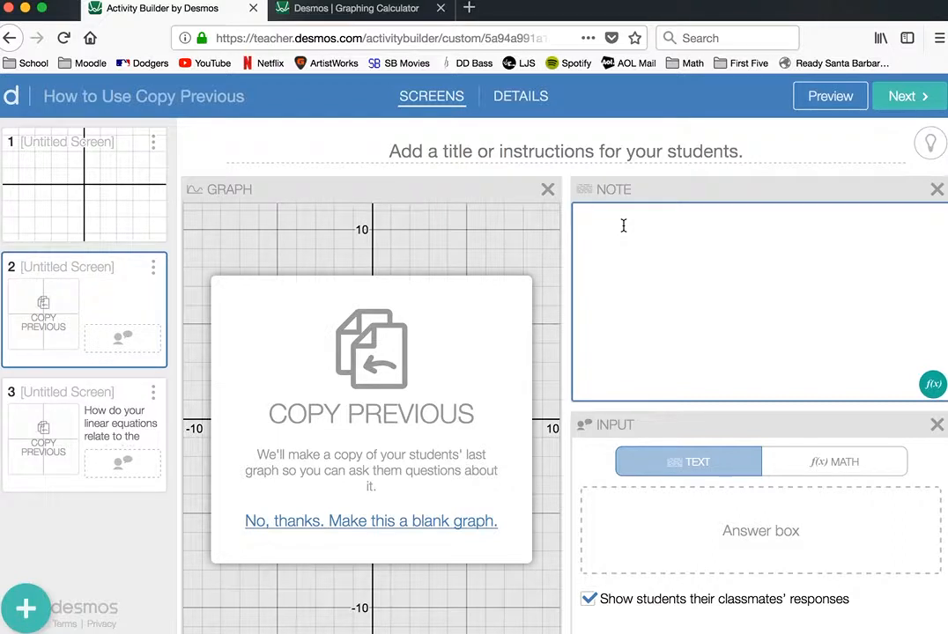
pyautogui.write('What do you no')
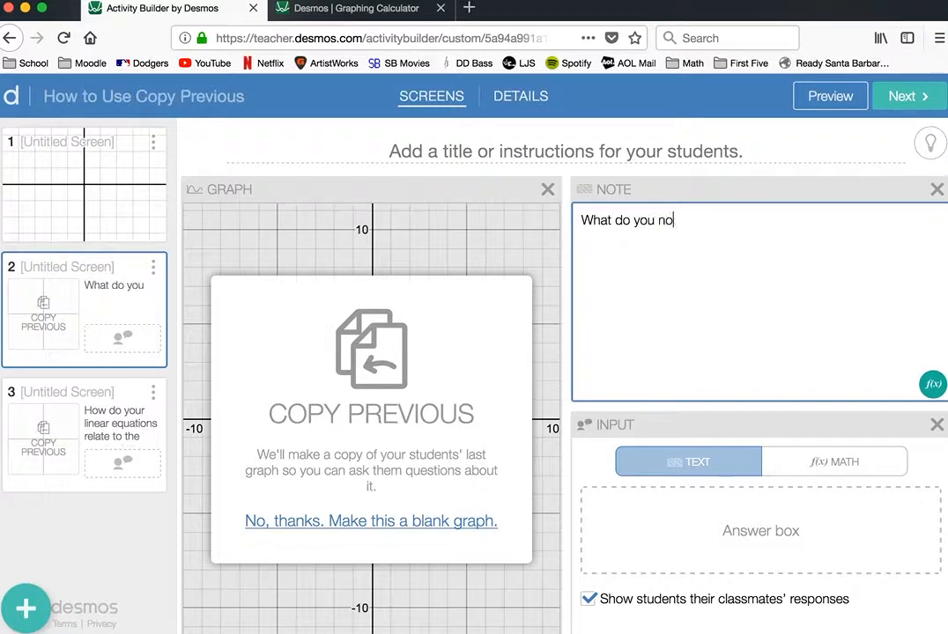
pyautogui.write('tice about the lines')
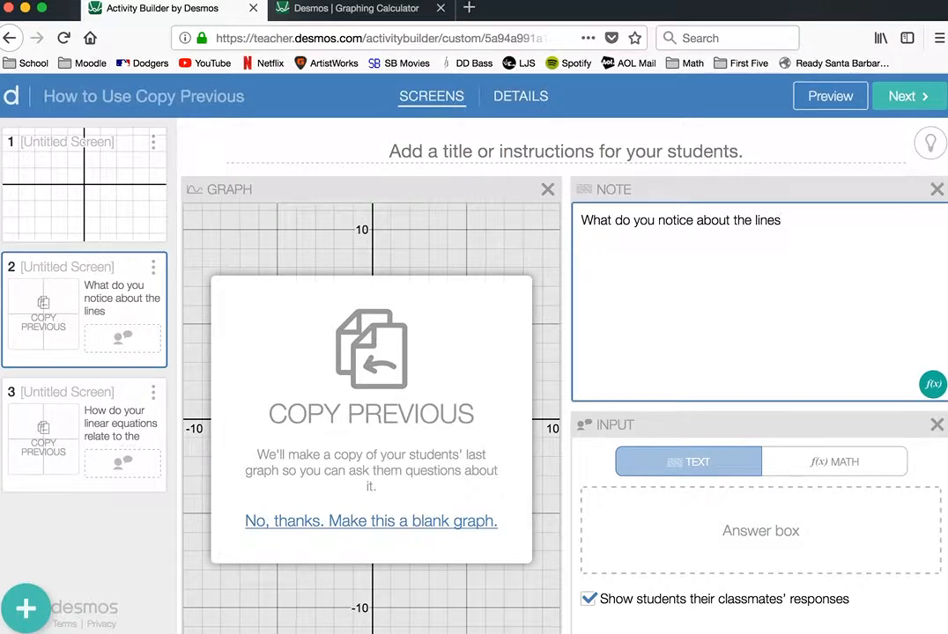
pyautogui.write('?')
pyautogui.press('Return')
pyautogui.write('What do you n')
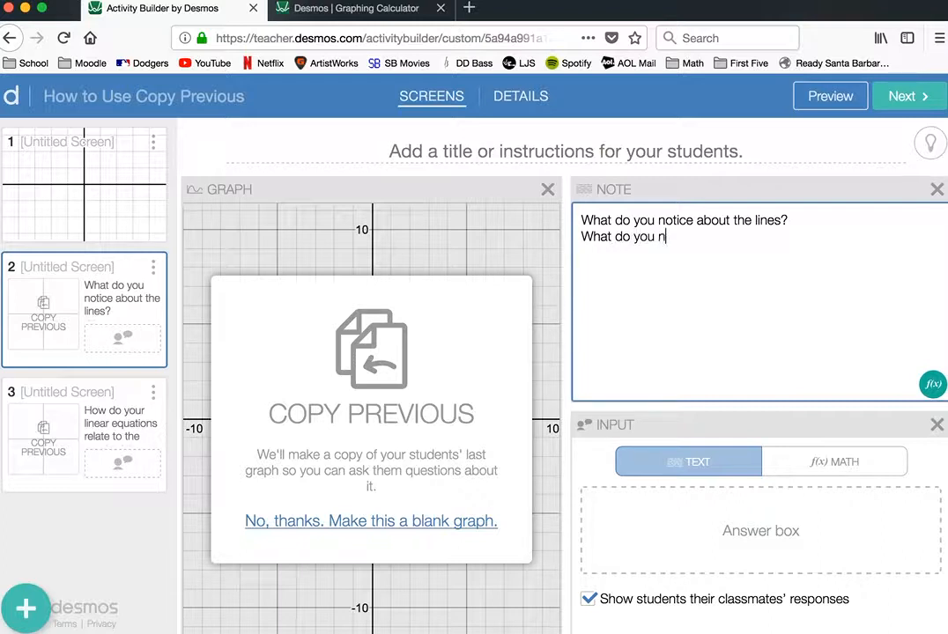
pyautogui.write('otice about th')
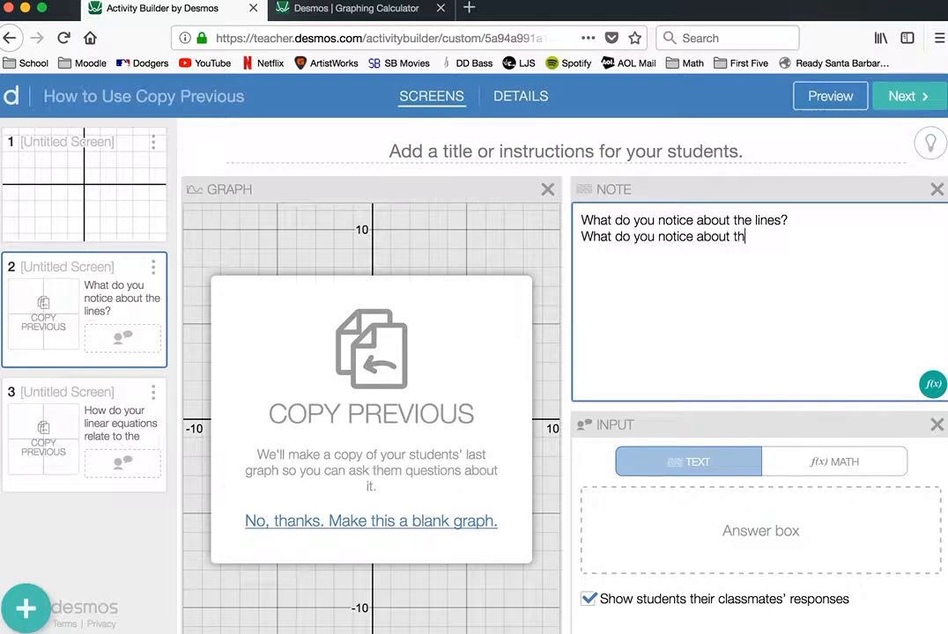
pyautogui.write('e parabola?')
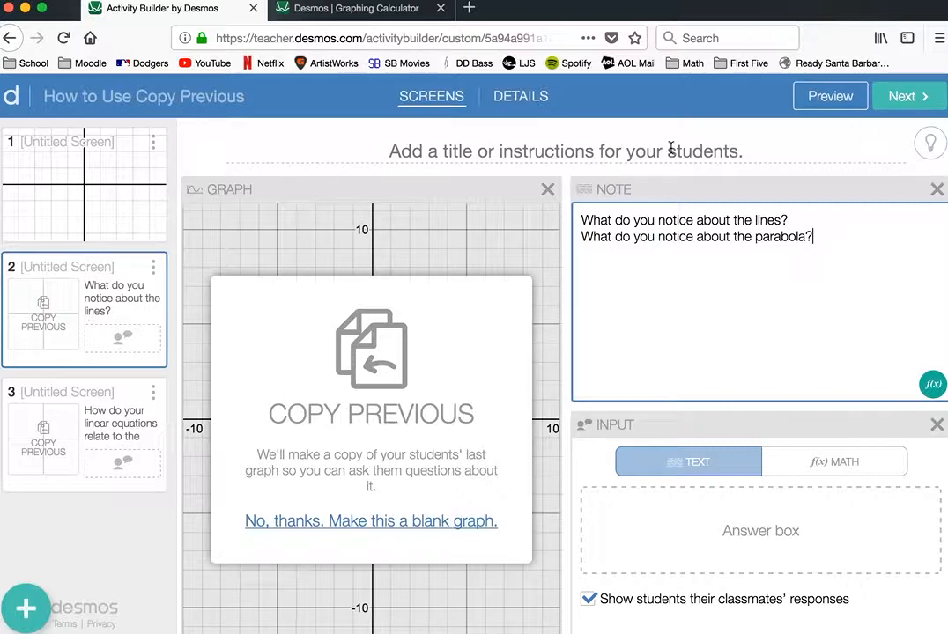
# - Open the student preview from screen 1 and graph the lines y = x + 3 and y = x - 7
pyautogui.click(119, 165)
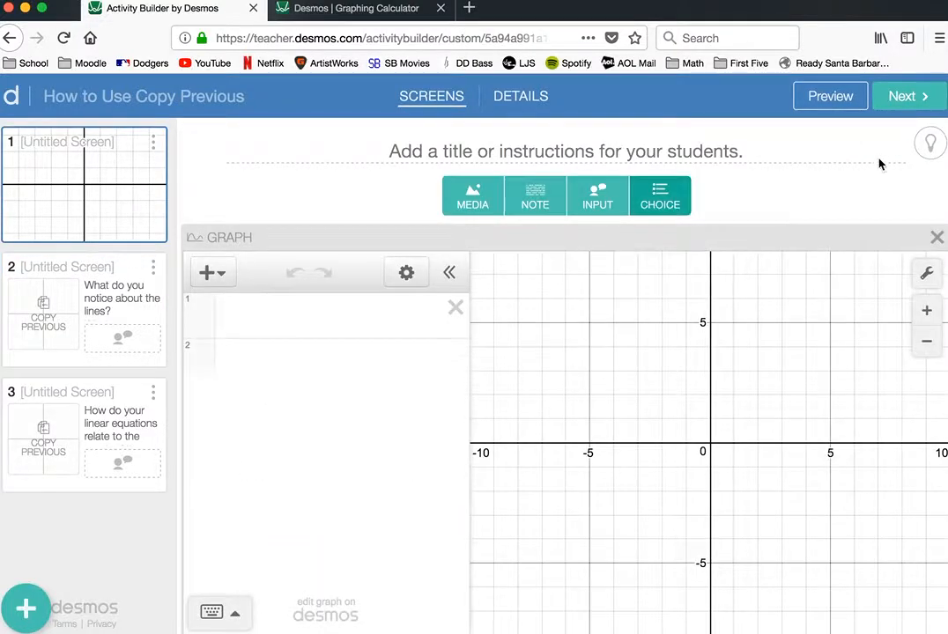
pyautogui.click(832, 100)
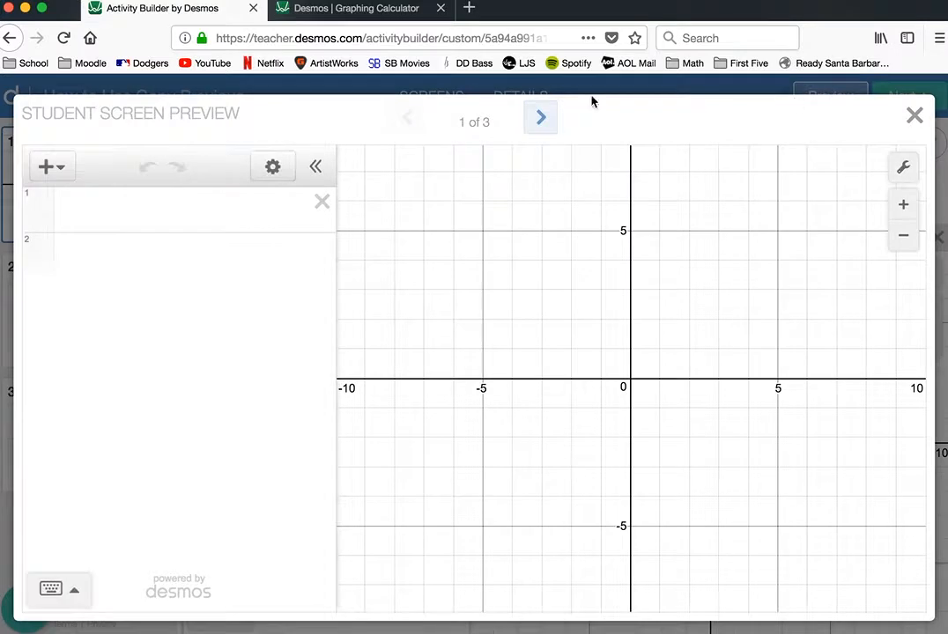
pyautogui.click(239, 215)
pyautogui.write('y')
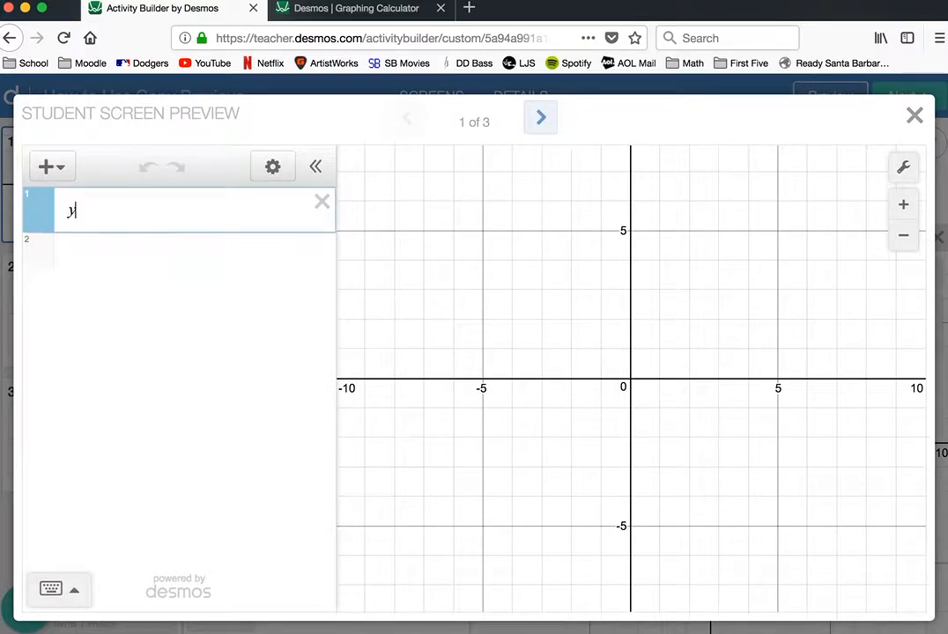
pyautogui.write('=3')
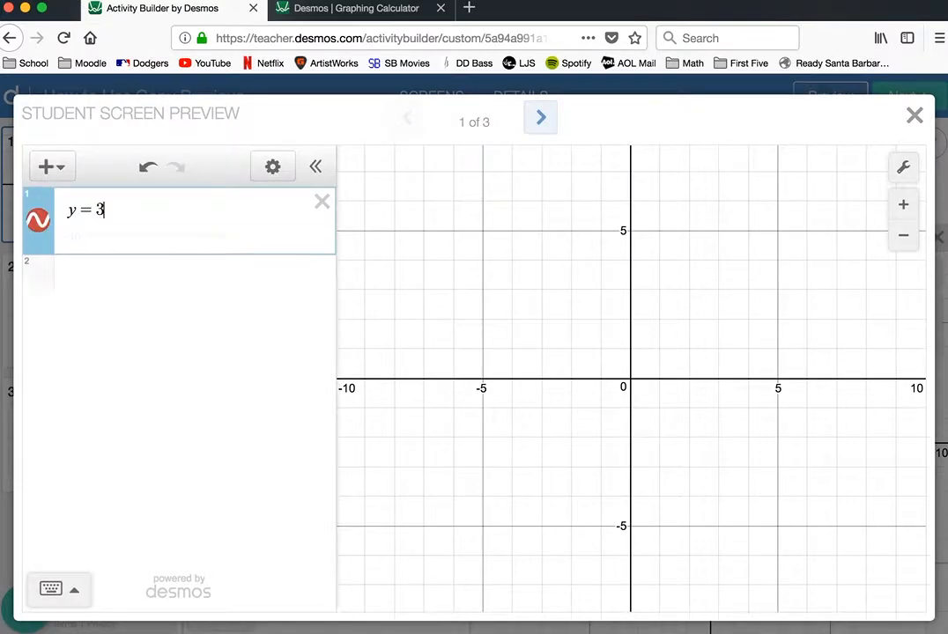
pyautogui.press('BackSpace')
pyautogui.write('x+3')
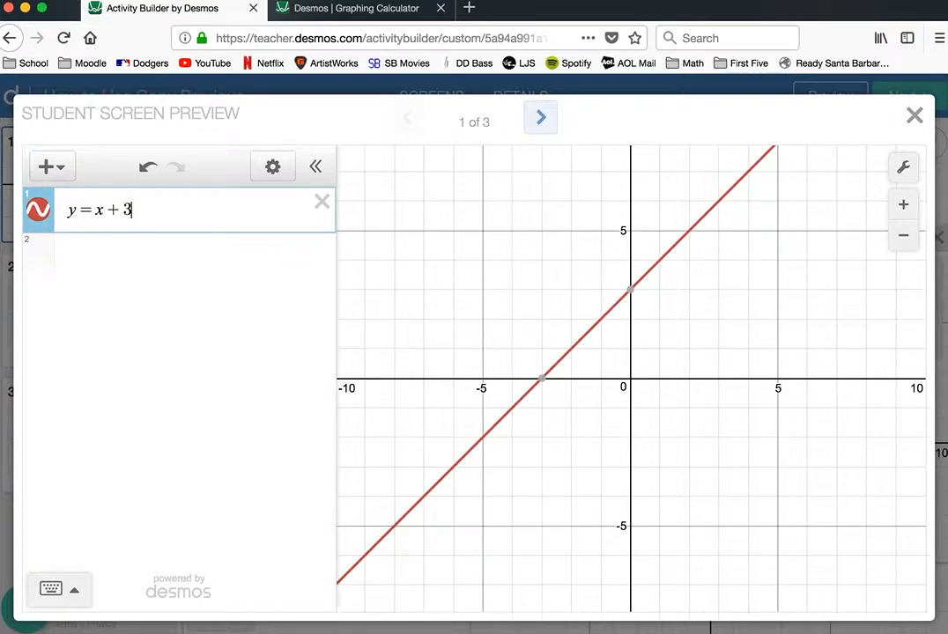
pyautogui.click(225, 256)
pyautogui.write('y')
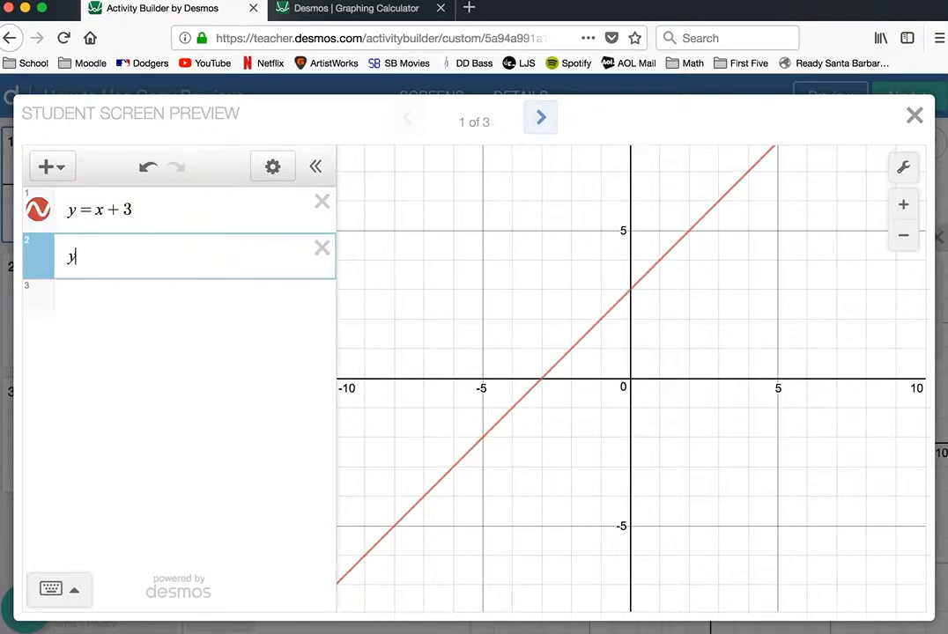
pyautogui.write('=x-7')
# - Graph the parabola y = (x + 3)(x - 7) as the third expression on preview screen 1
pyautogui.click(186, 291)
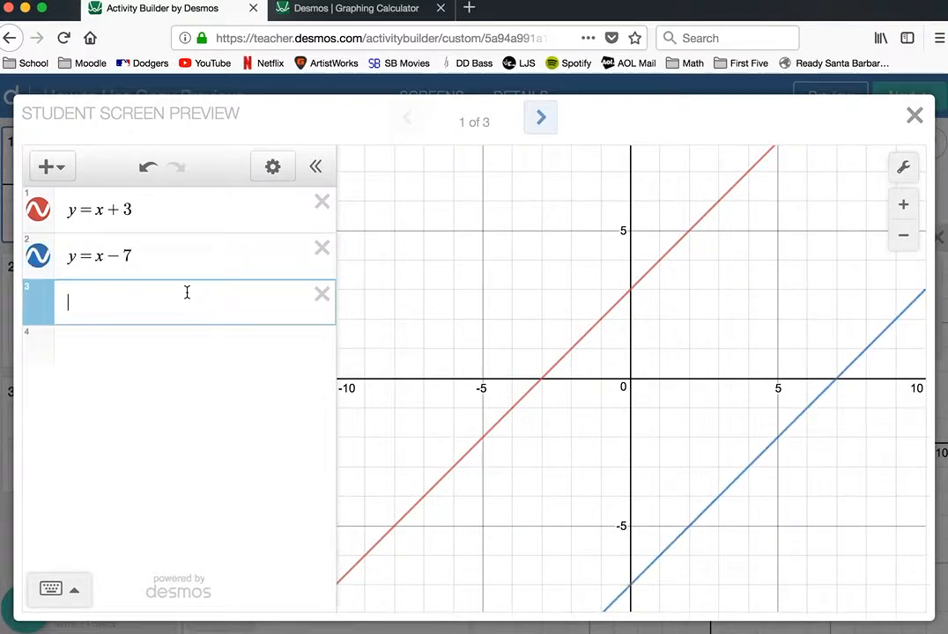
pyautogui.write('y=(')
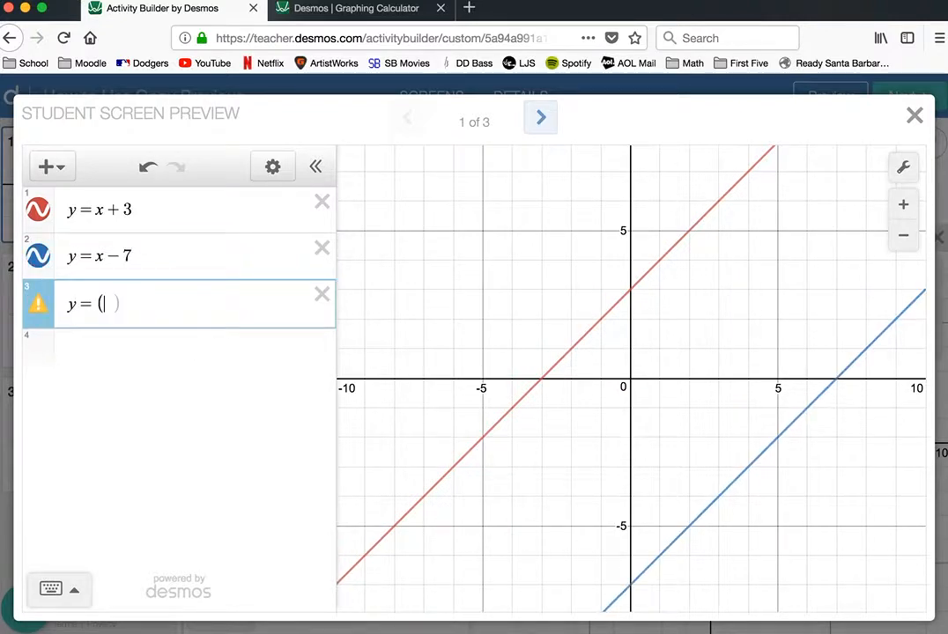
pyautogui.write('x')
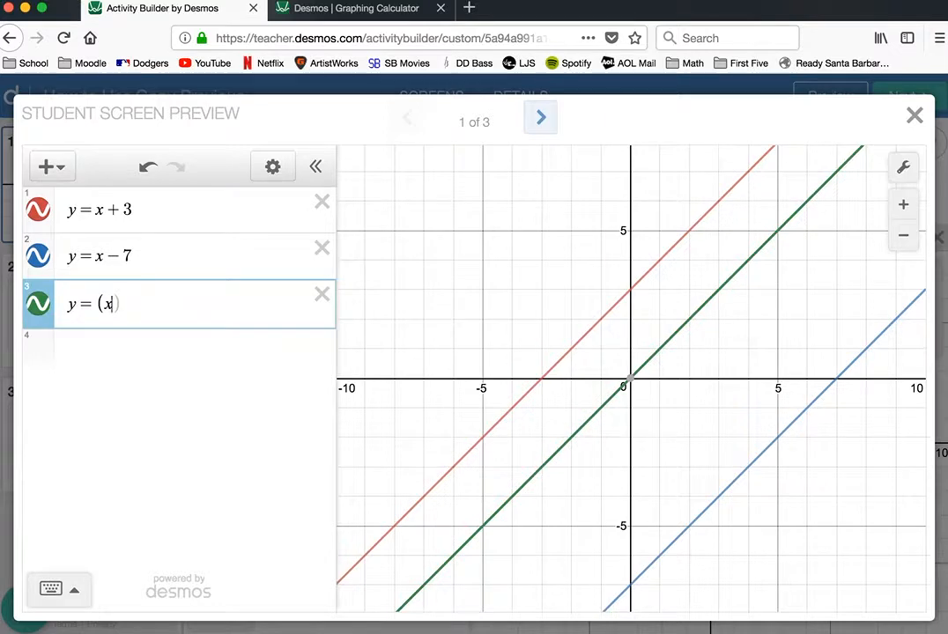
pyautogui.write('+3)')
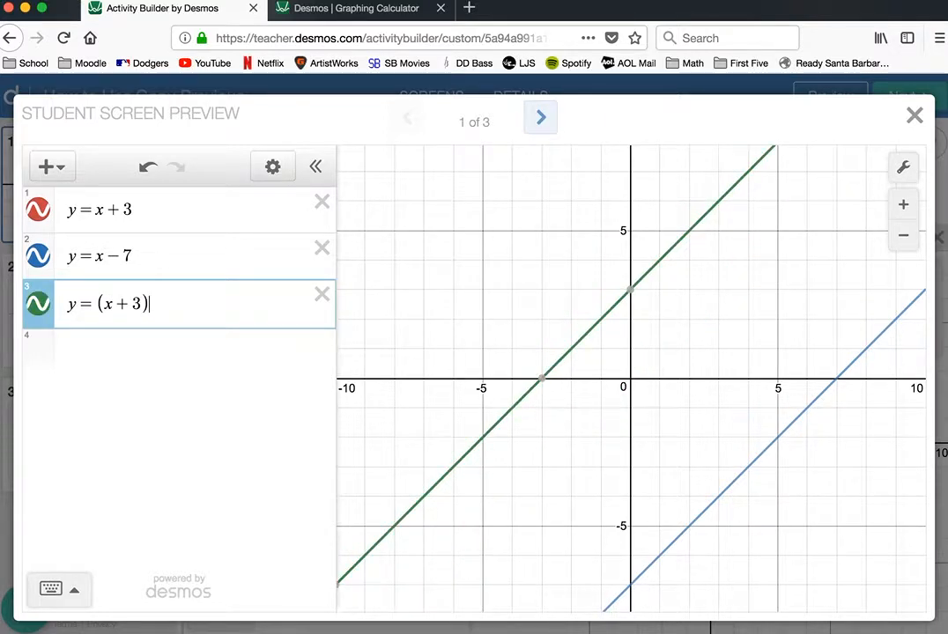
pyautogui.write('(x-7')
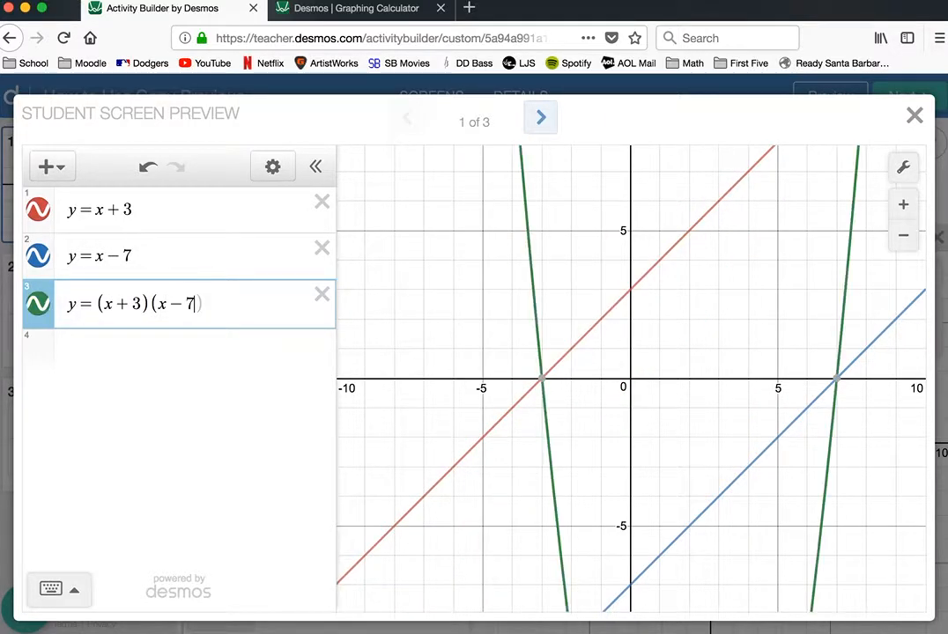
pyautogui.write(')')
# - Check how the whole parabola, both lines and the written questions appear on preview screens 2 and 3
pyautogui.scroll(-2, 565, 414)
pyautogui.scroll(-1, 565, 412)
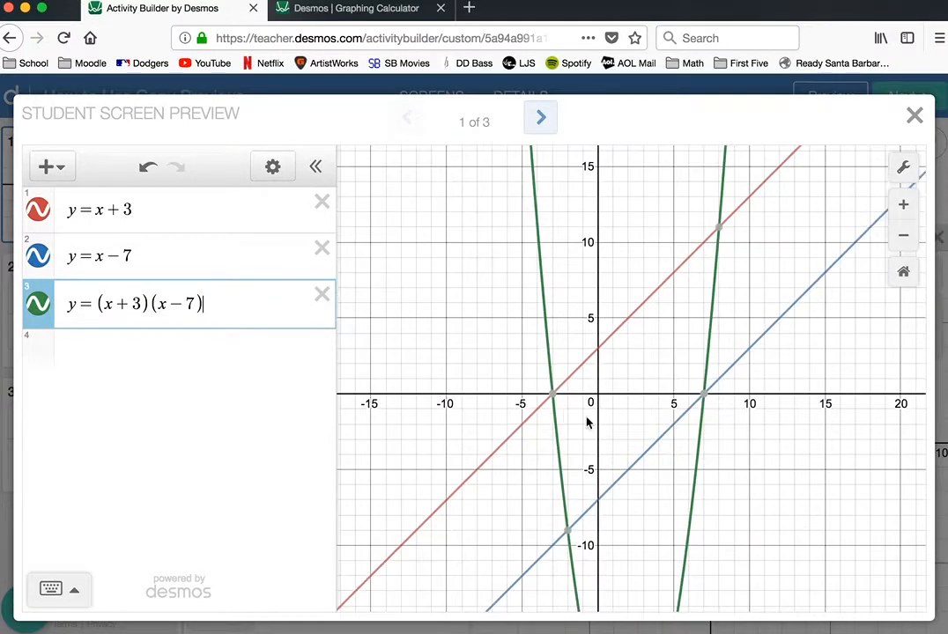
pyautogui.moveTo(587, 418); pyautogui.dragTo(588, 289)
pyautogui.scroll(-2, 588, 295)
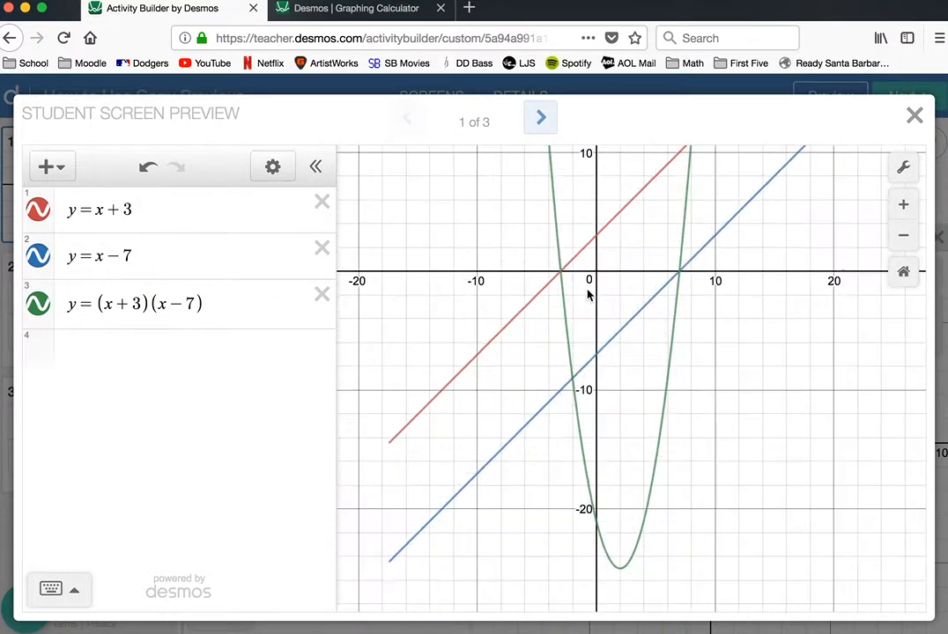
pyautogui.scroll(2, 588, 296)
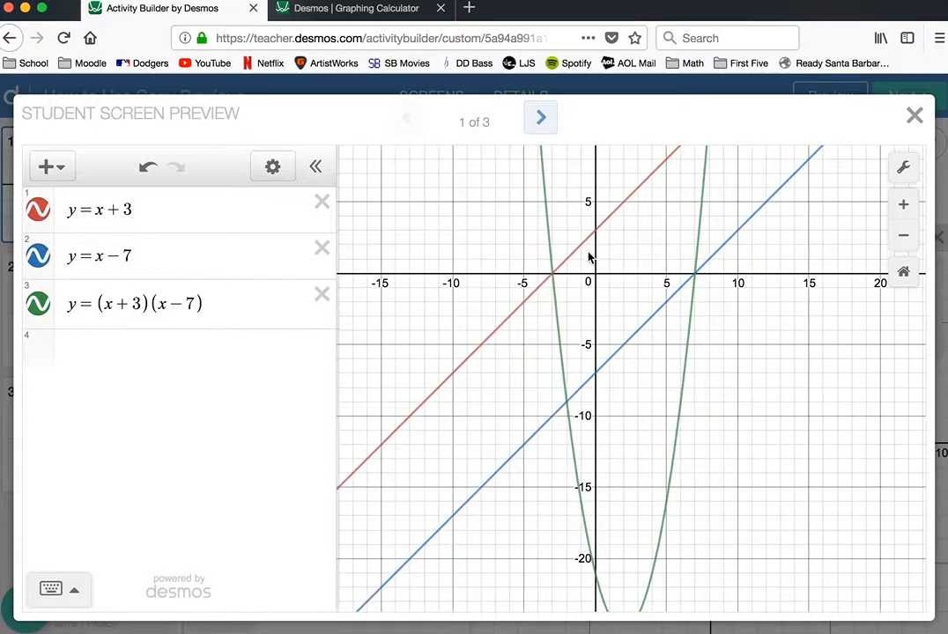
pyautogui.click(543, 119)
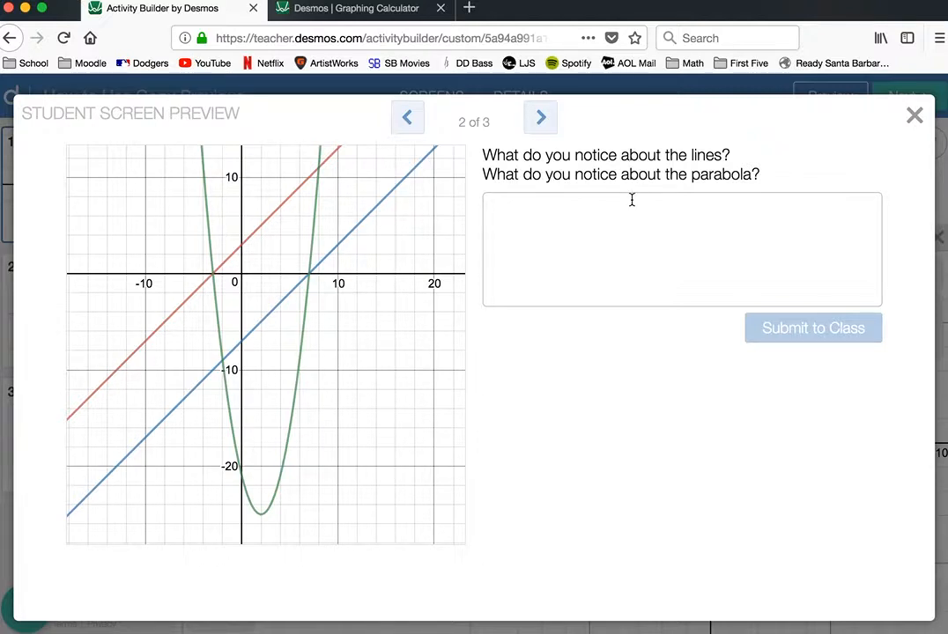
pyautogui.click(540, 119)
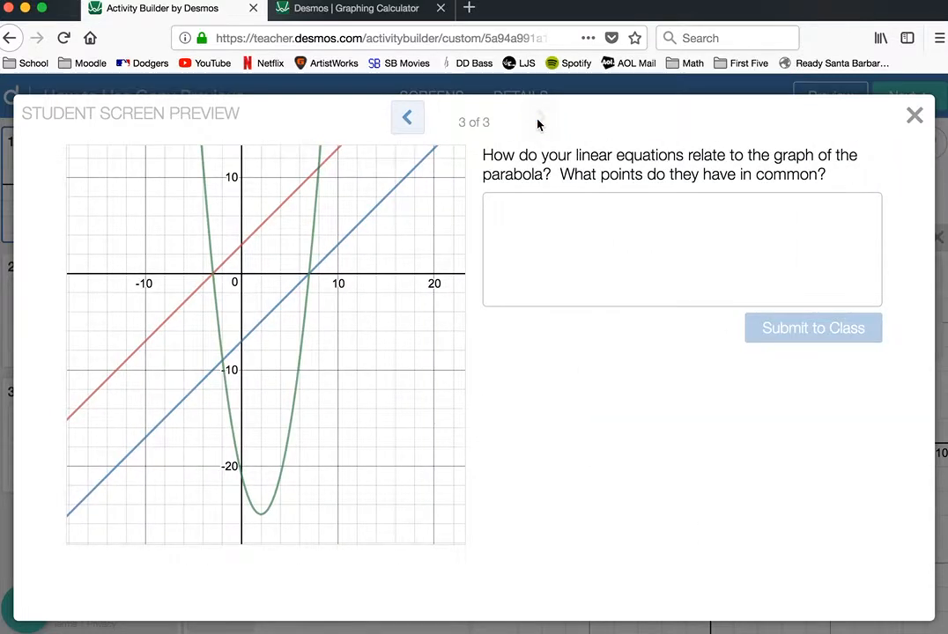